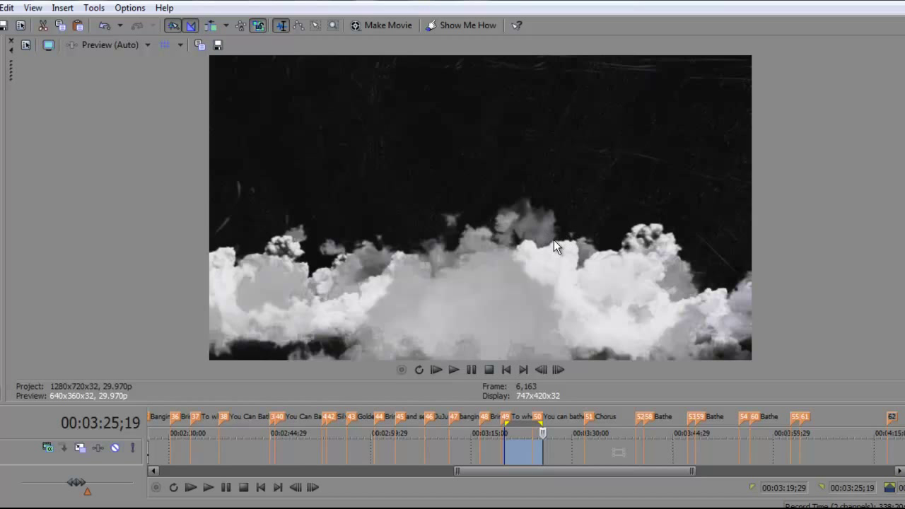
# Step: Loop-play the cloud section, restart it from the loop start, then stop playback
pyautogui.click(208, 487)
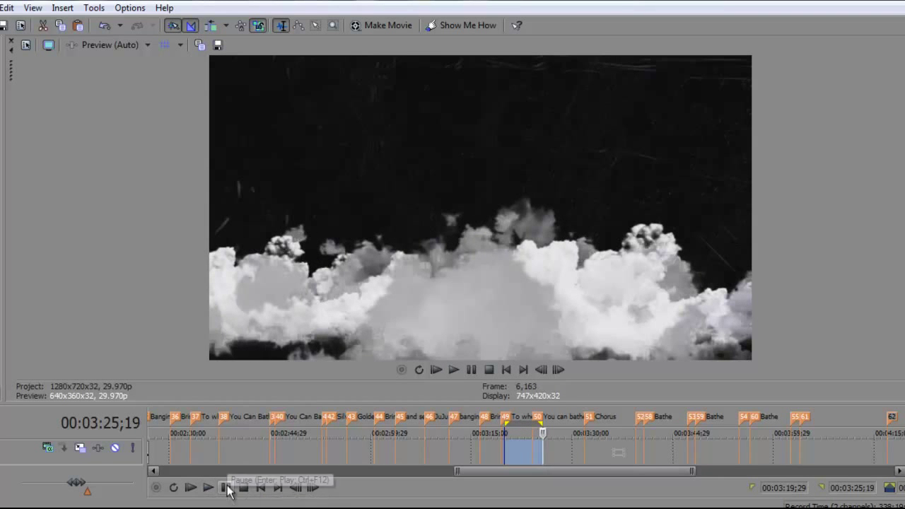
pyautogui.click(226, 488)
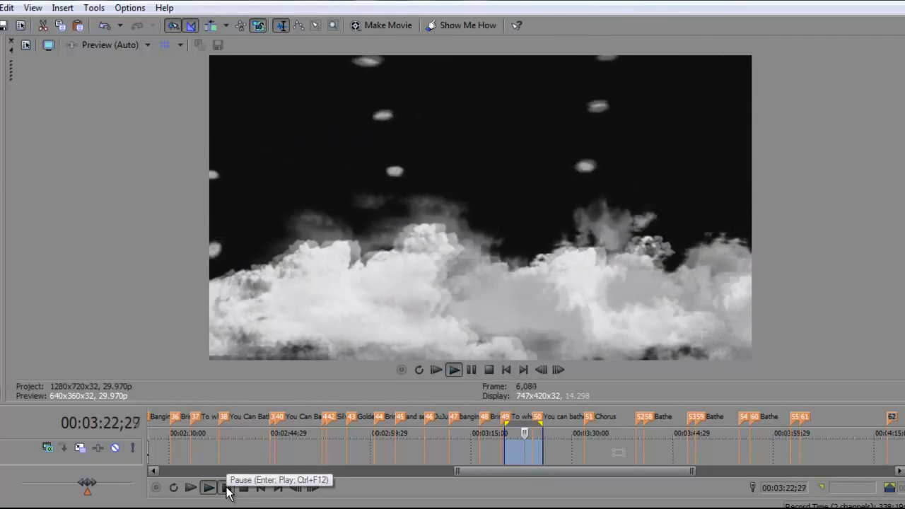
pyautogui.click(226, 488)
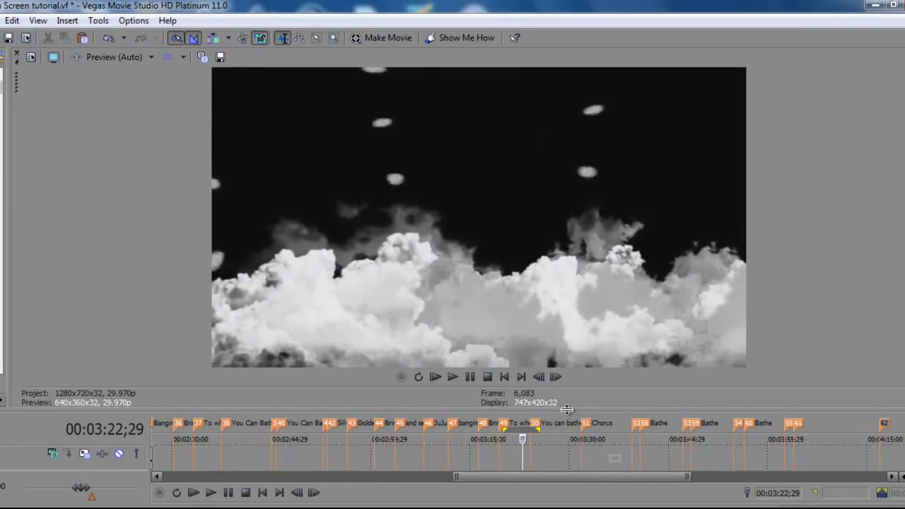
# Step: Raise the divider between preview and timeline to reveal the video tracks
pyautogui.moveTo(567, 409); pyautogui.dragTo(566, 225)
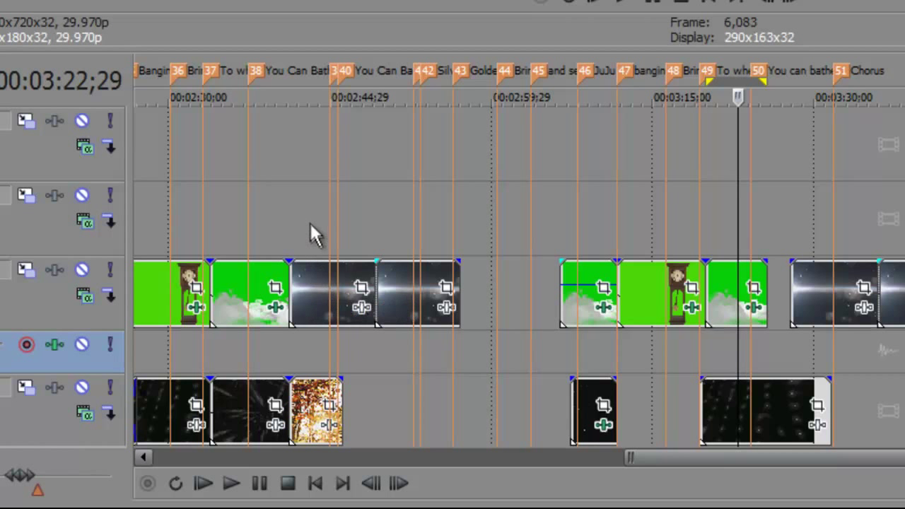
# Step: Scrub the playhead from around 00:02:43 onto the green overlay cloud clips, checking frames
pyautogui.click(310, 230)
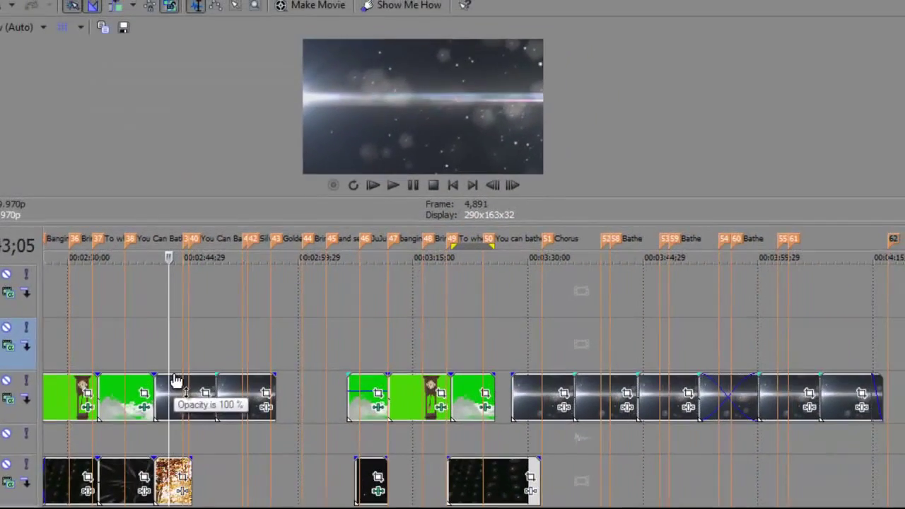
pyautogui.moveTo(176, 382)
pyautogui.mouseDown()
pyautogui.moveTo(176, 428)
pyautogui.moveTo(171, 377)
pyautogui.mouseUp()
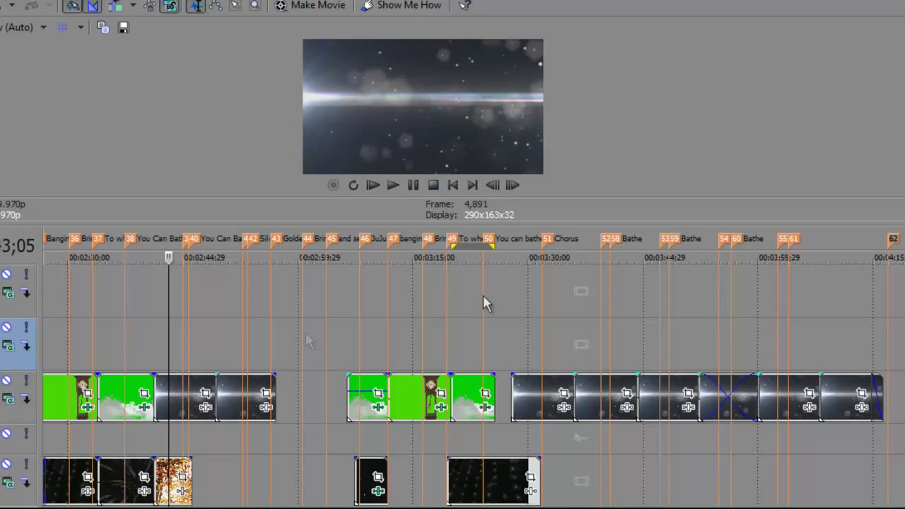
pyautogui.click(468, 385)
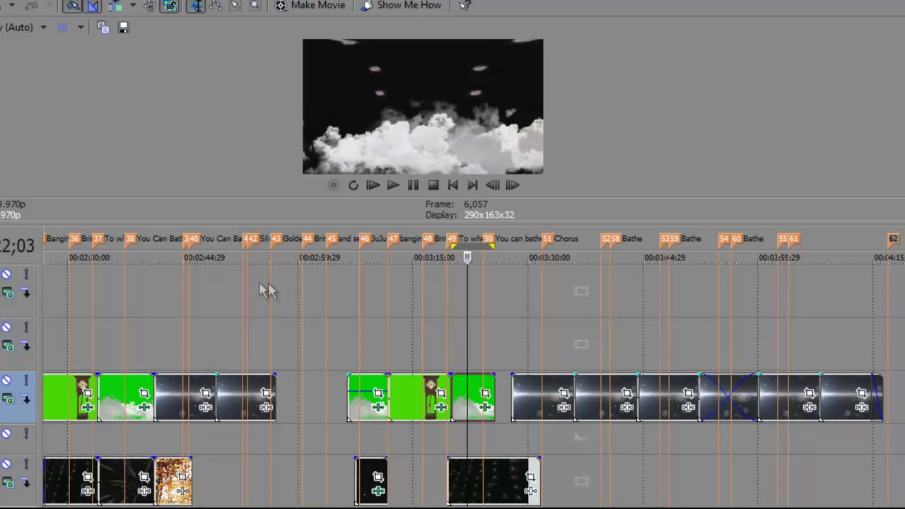
pyautogui.click(330, 284)
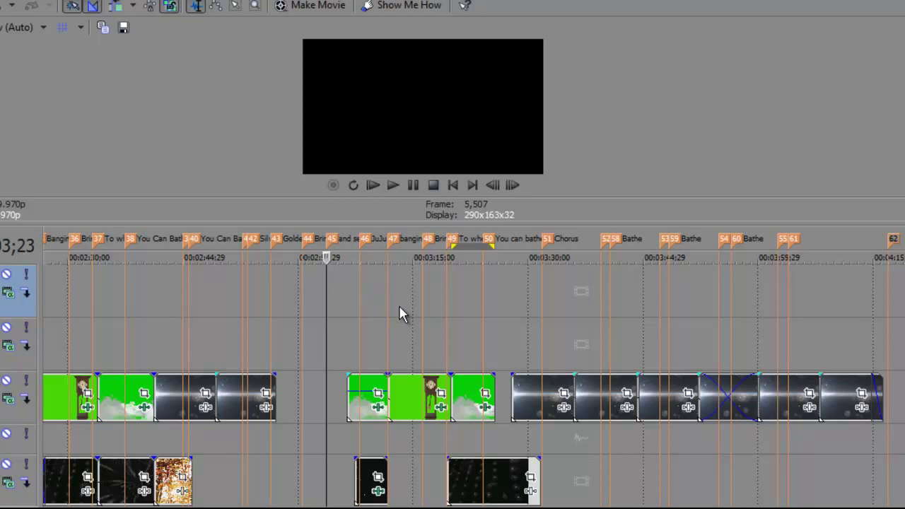
pyautogui.click(408, 355)
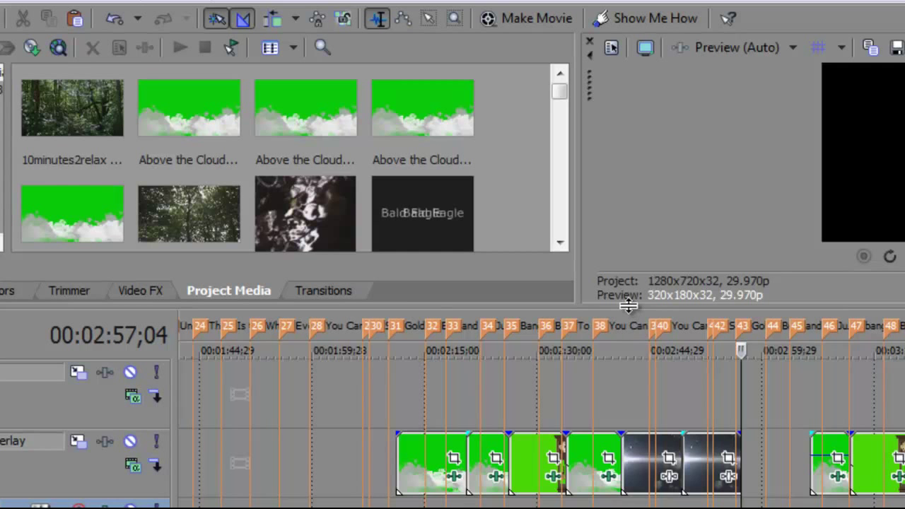
# Step: Lower the timeline splitter, scroll Project Media down, and select Green Screen Tutorial 1
pyautogui.moveTo(629, 305); pyautogui.dragTo(627, 453)
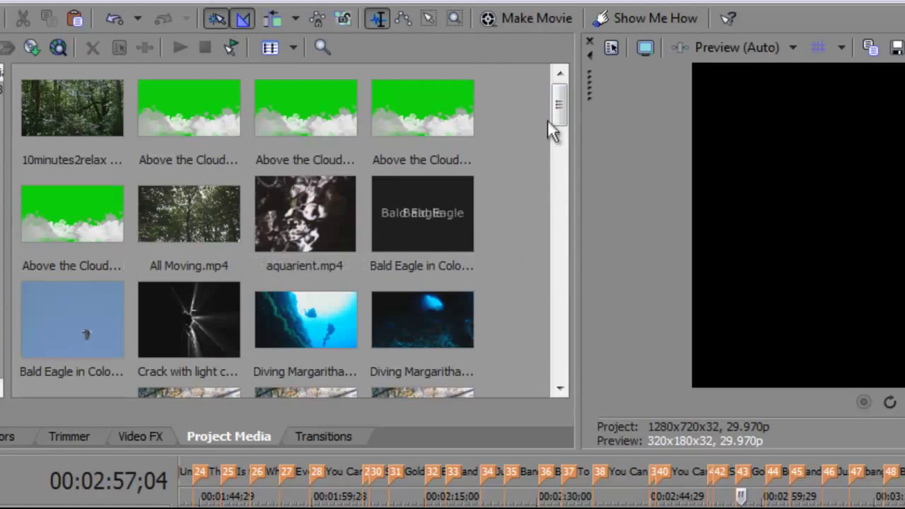
pyautogui.moveTo(562, 108); pyautogui.dragTo(558, 147)
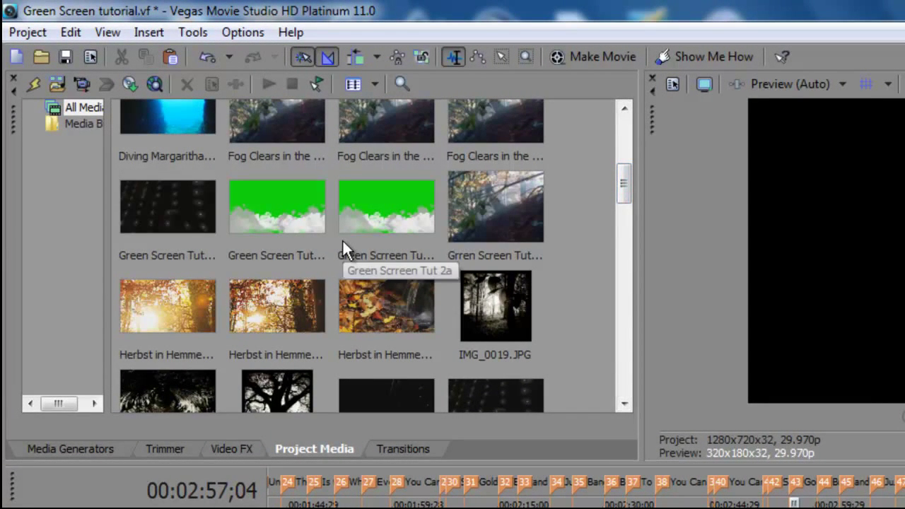
pyautogui.click(283, 223)
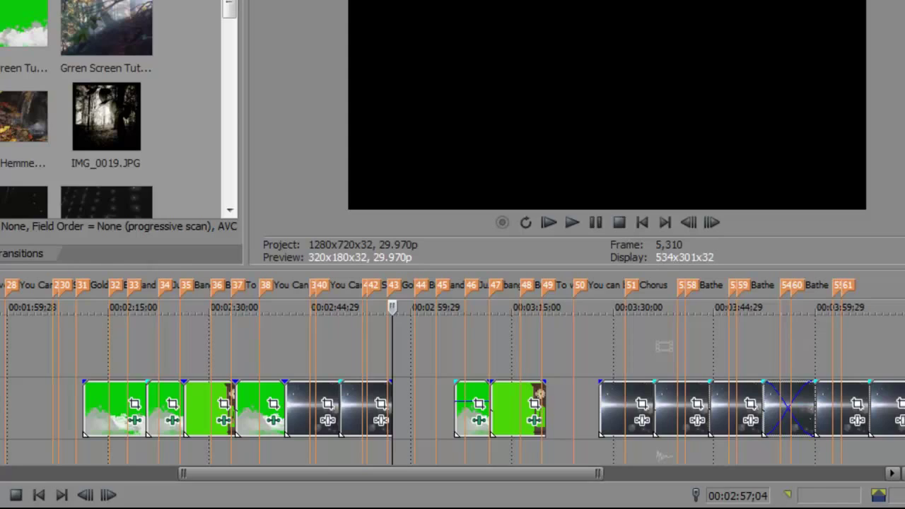
# Step: Place Green Screen Tutorial 1 on the Video Overlay track after the second green group
pyautogui.moveTo(67, 150); pyautogui.dragTo(356, 368)
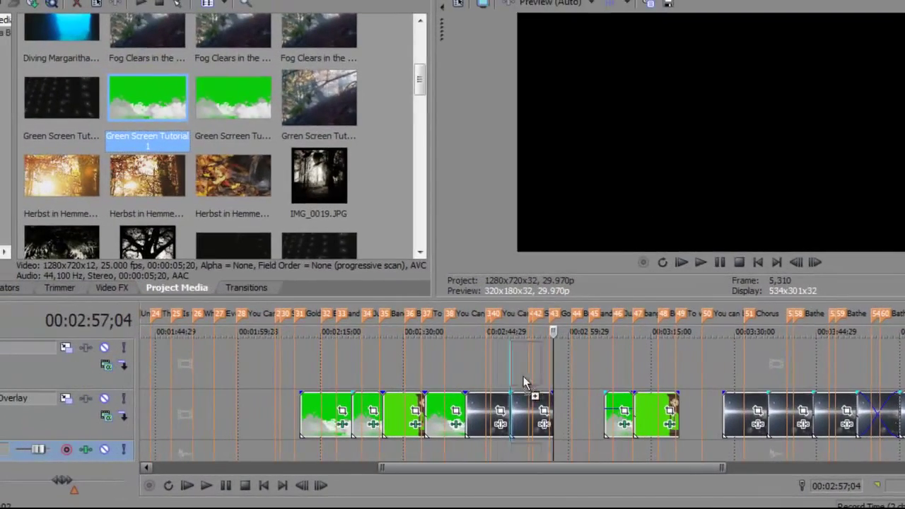
pyautogui.moveTo(523, 376); pyautogui.dragTo(723, 449)
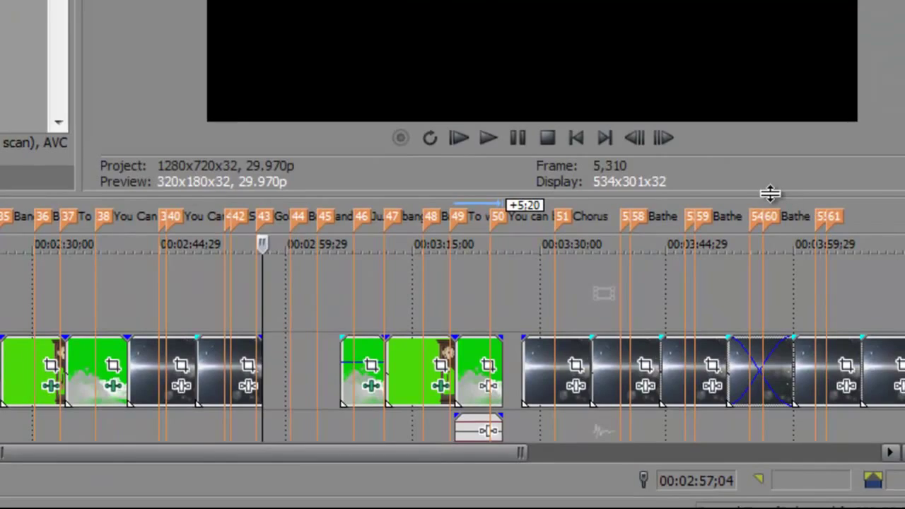
pyautogui.moveTo(770, 194); pyautogui.dragTo(762, 44)
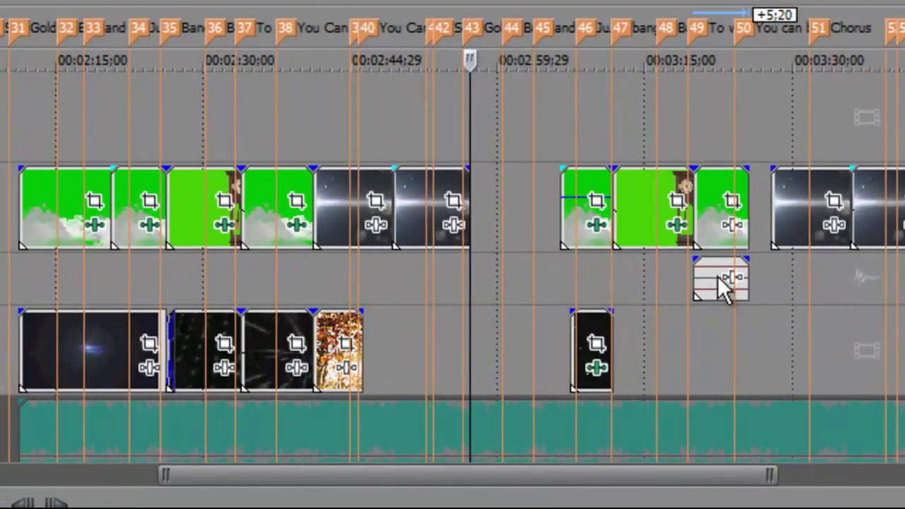
# Step: Cut the new cloud clip's audio event from the timeline
pyautogui.click(719, 277)
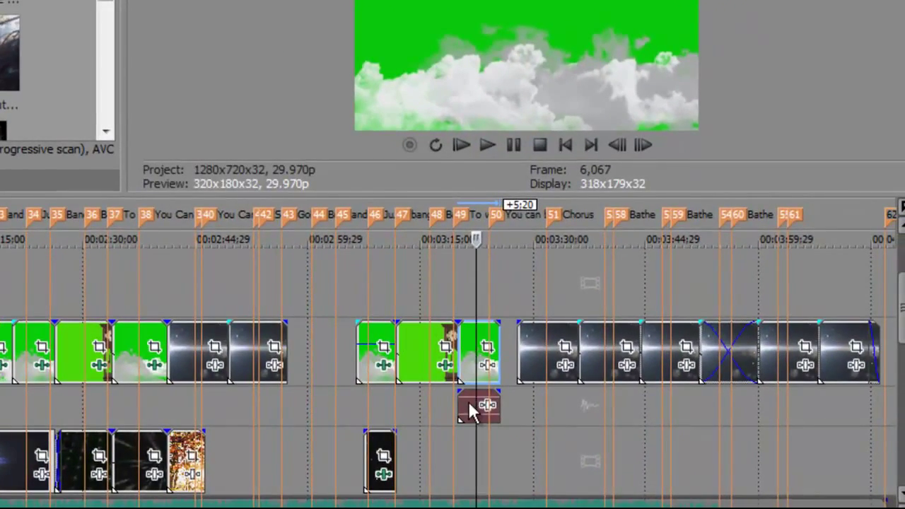
pyautogui.rightClick(469, 401)
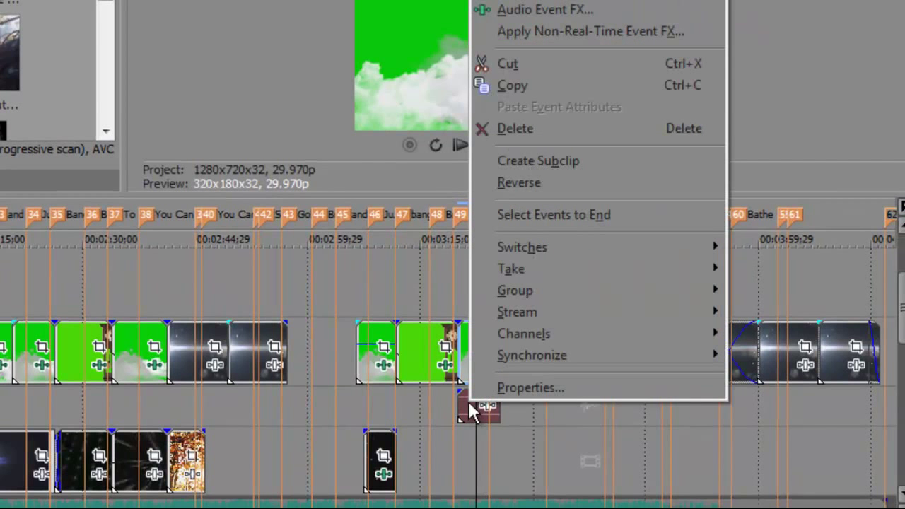
pyautogui.click(526, 63)
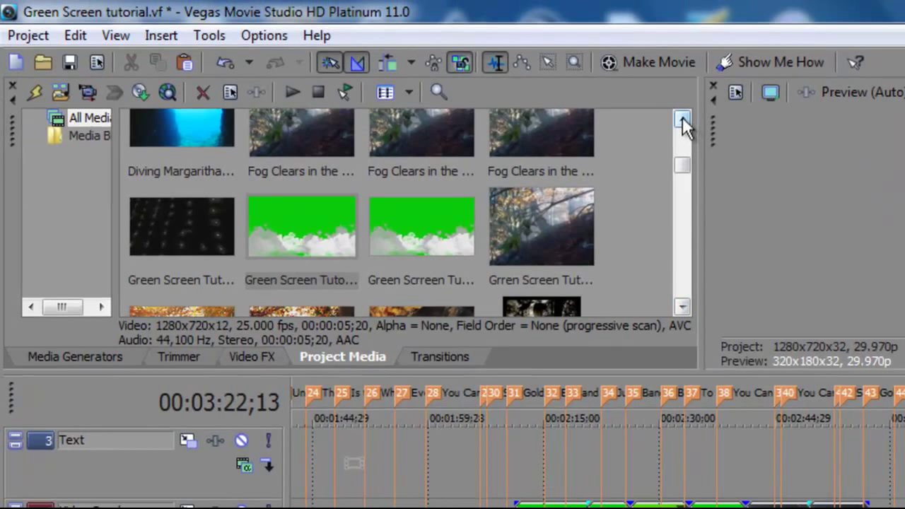
# Step: Drop Green Screen Tut 1a onto the Video track at about 00:03:15
pyautogui.click(196, 244)
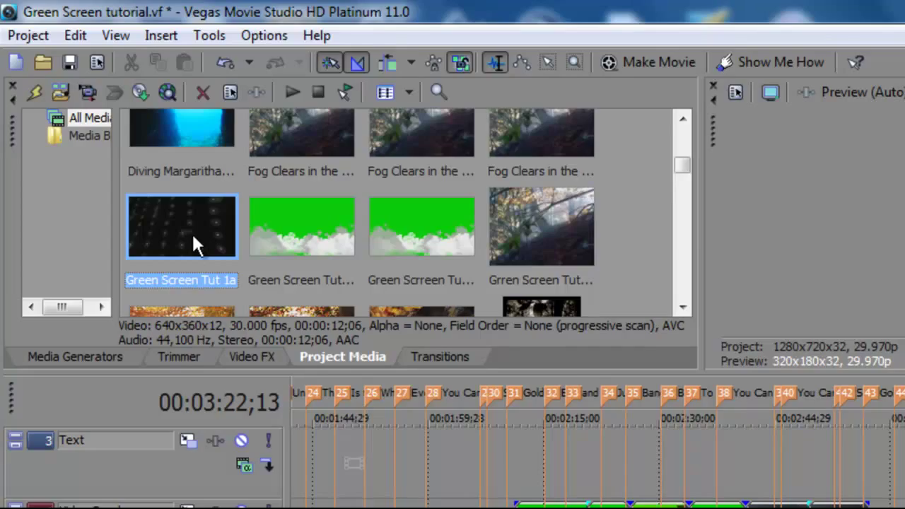
pyautogui.moveTo(192, 232); pyautogui.dragTo(728, 508)
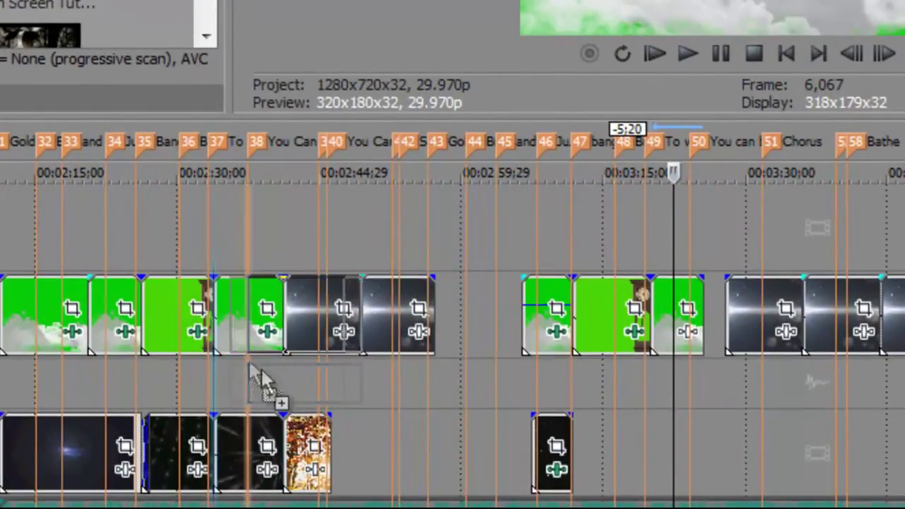
pyautogui.moveTo(251, 367); pyautogui.dragTo(666, 424)
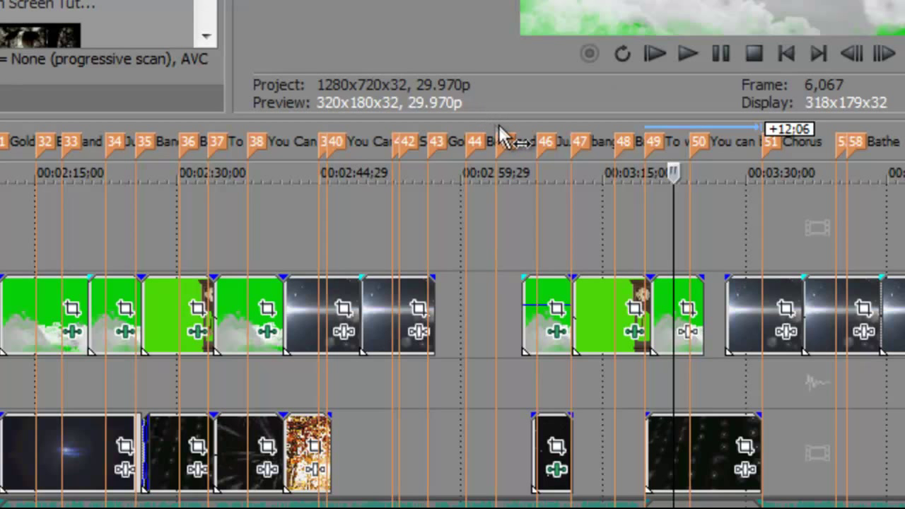
# Step: Move the Green Screen Tut 1a audio event to an empty track and cut it
pyautogui.moveTo(497, 116); pyautogui.dragTo(497, 0)
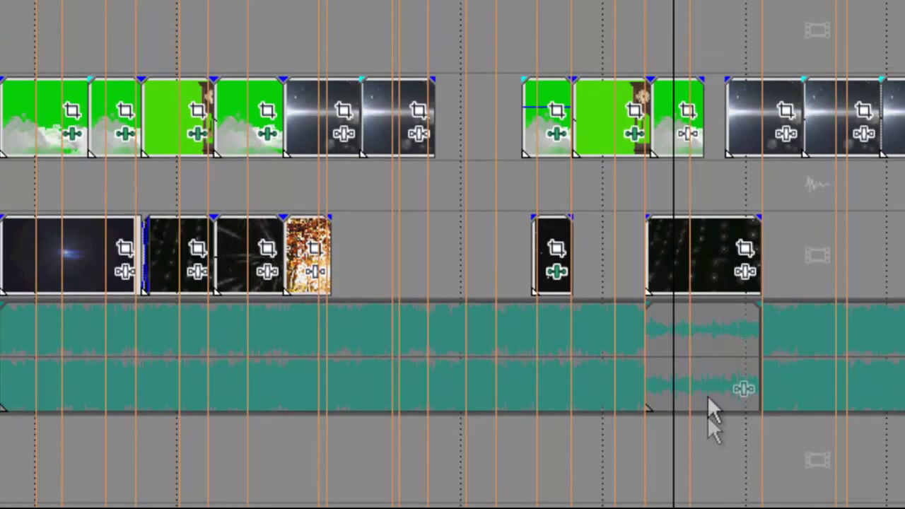
pyautogui.click(708, 443)
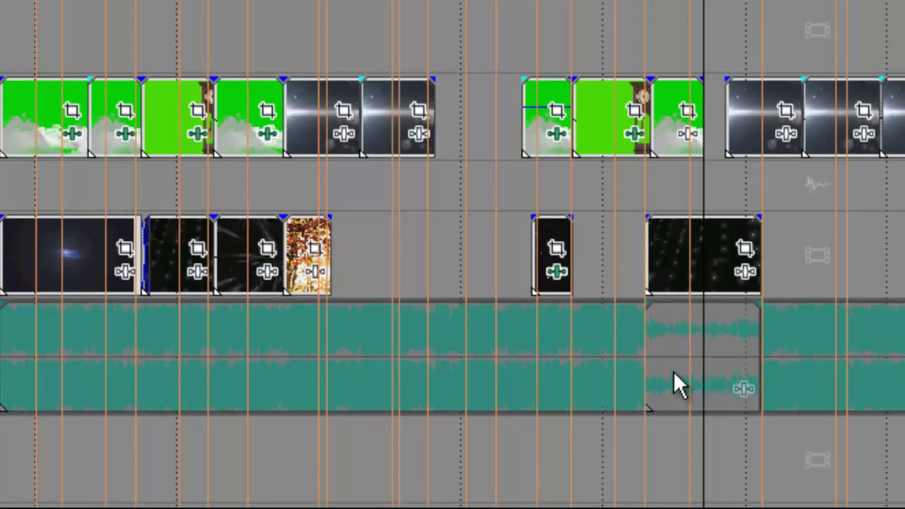
pyautogui.moveTo(674, 371); pyautogui.dragTo(675, 498)
pyautogui.moveTo(638, 405); pyautogui.dragTo(638, 434)
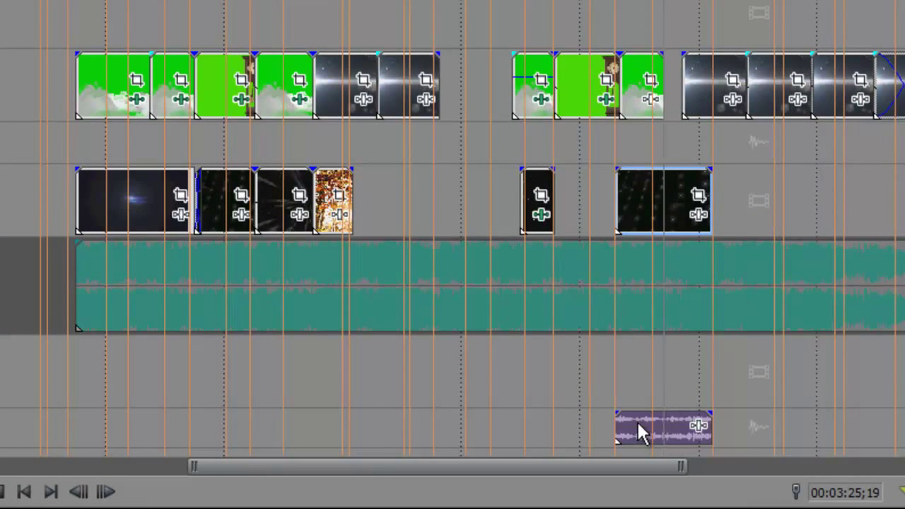
pyautogui.rightClick(638, 422)
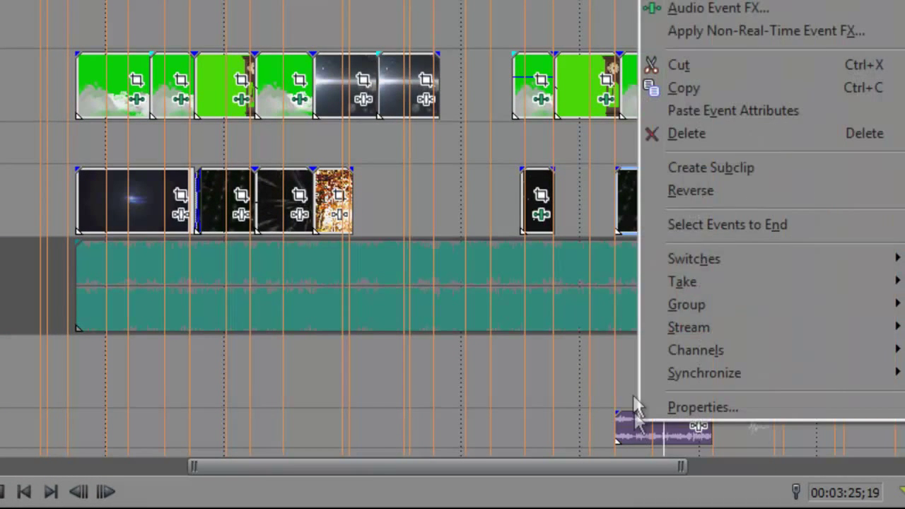
pyautogui.click(725, 65)
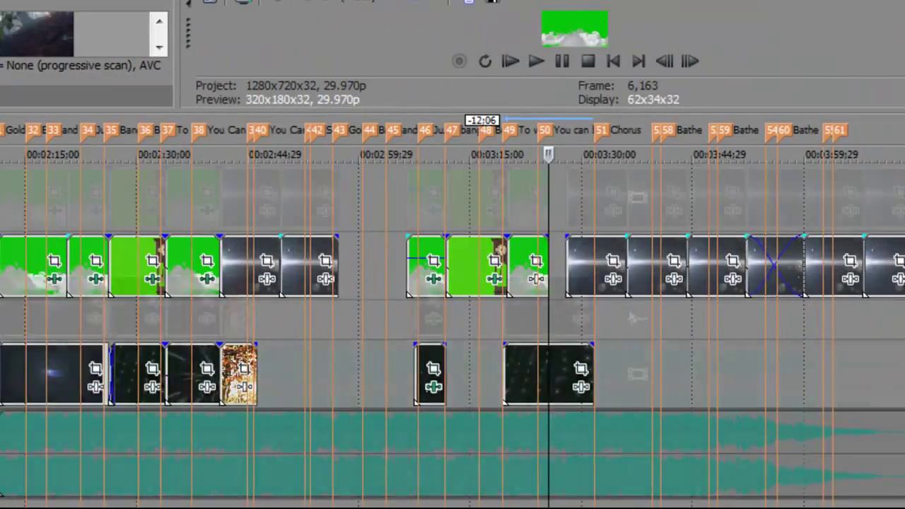
pyautogui.scroll(-2, 598, 404)
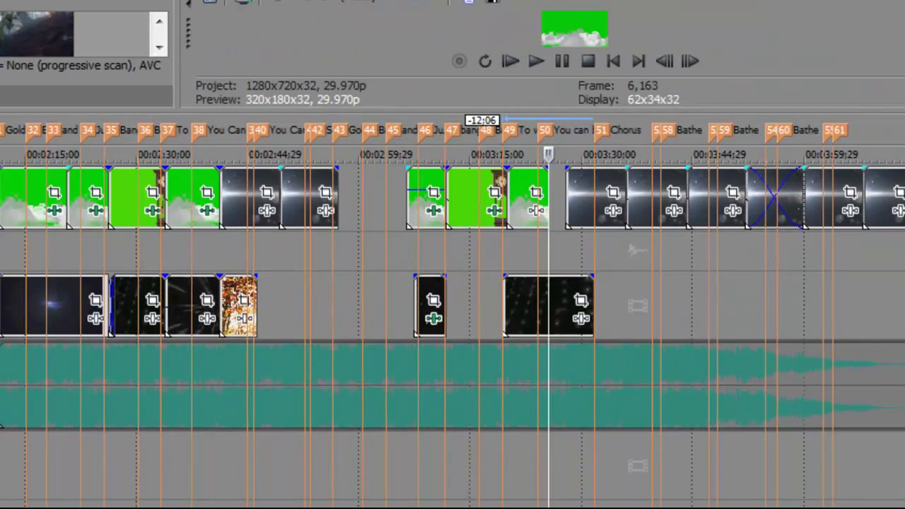
# Step: Scrub to the last green cloud clip and preview its frame at 00:03:25;19
pyautogui.scroll(2, 870, 323)
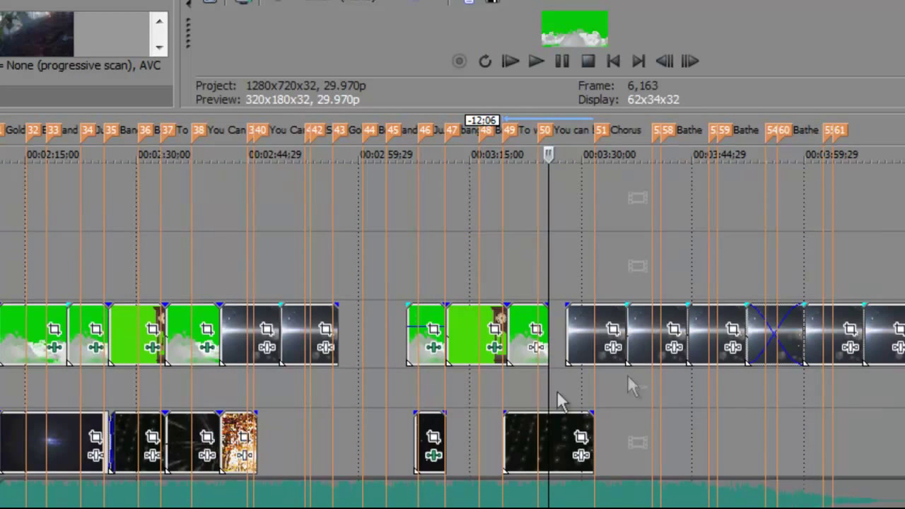
pyautogui.click(523, 386)
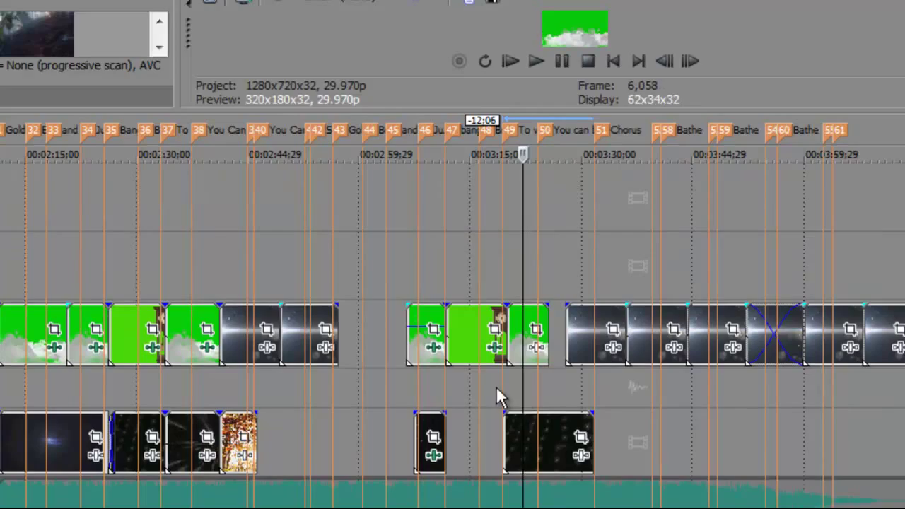
pyautogui.click(502, 387)
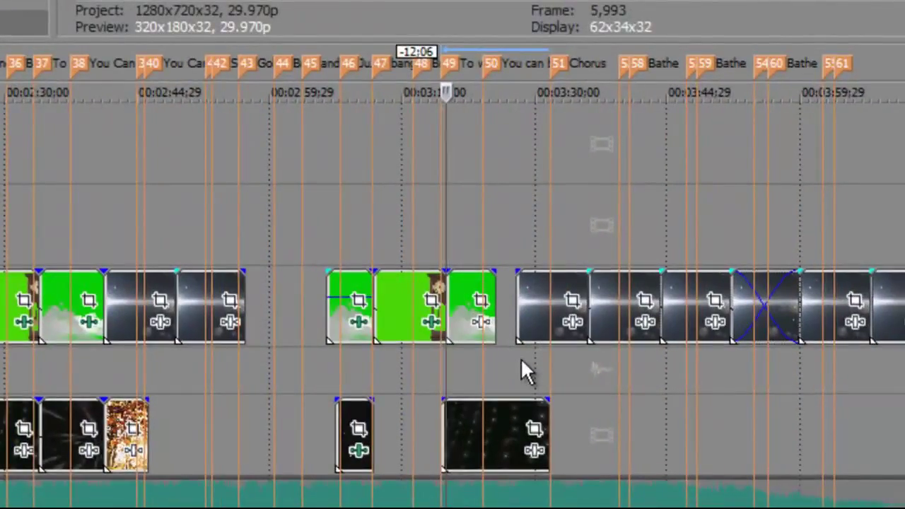
pyautogui.click(521, 358)
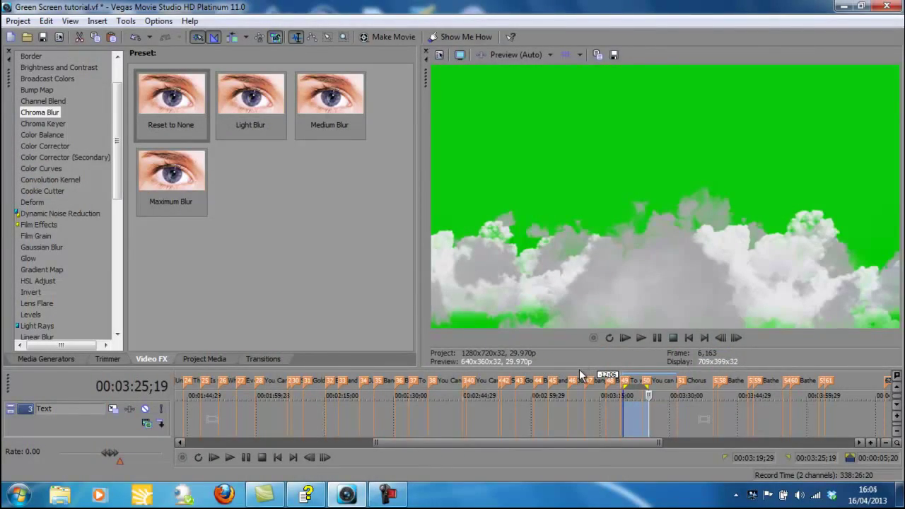
# Step: Raise the preview divider twice so the timeline tracks get more space
pyautogui.moveTo(581, 371); pyautogui.dragTo(572, 251)
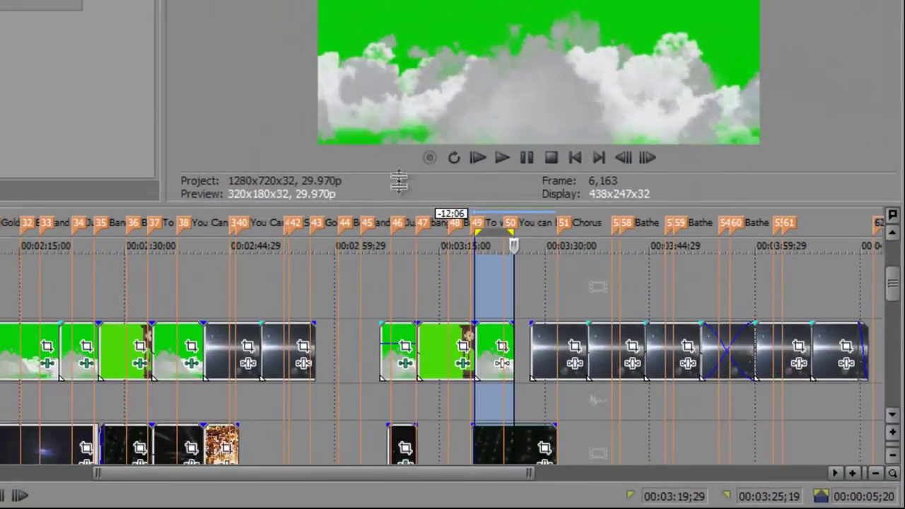
pyautogui.moveTo(399, 182); pyautogui.dragTo(398, 151)
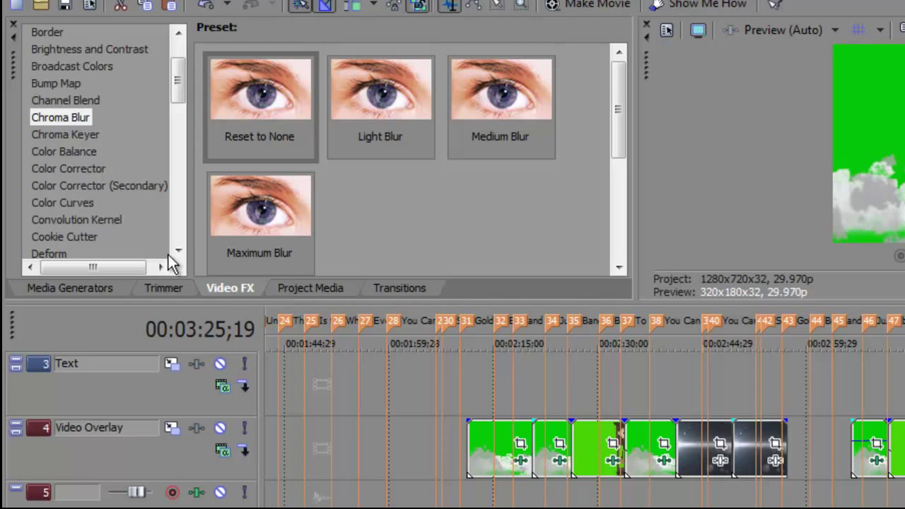
# Step: Drag the Chroma Keyer Green Screen preset onto the green cloud clip near 00:03:15
pyautogui.click(65, 132)
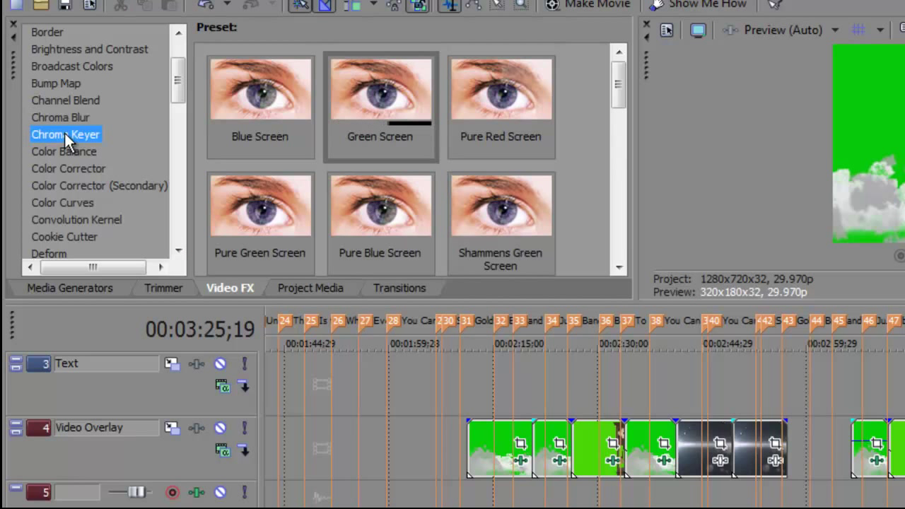
pyautogui.click(377, 104)
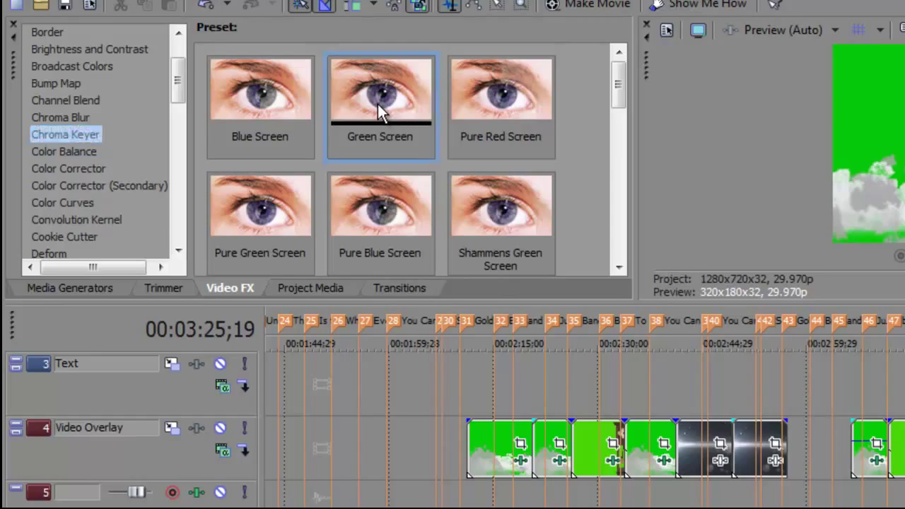
pyautogui.moveTo(378, 104); pyautogui.dragTo(892, 386)
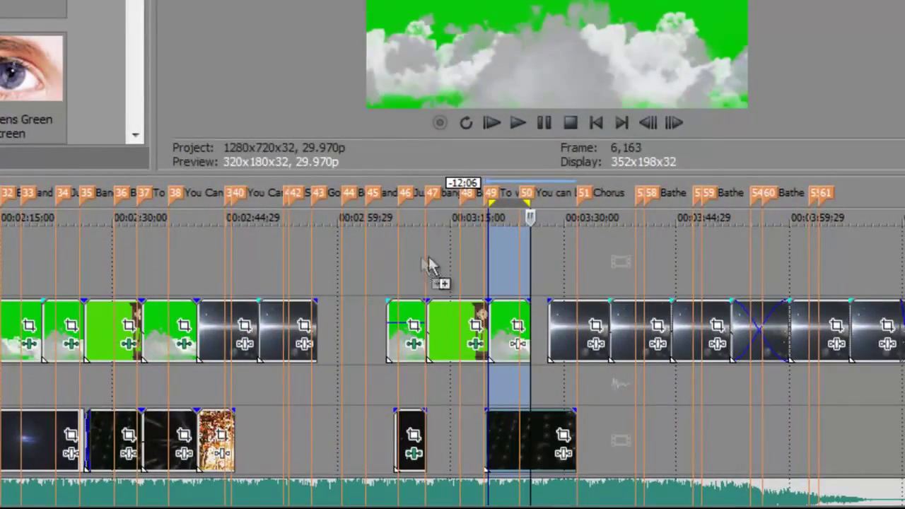
pyautogui.moveTo(425, 258); pyautogui.dragTo(505, 330)
pyautogui.moveTo(504, 329); pyautogui.dragTo(504, 328)
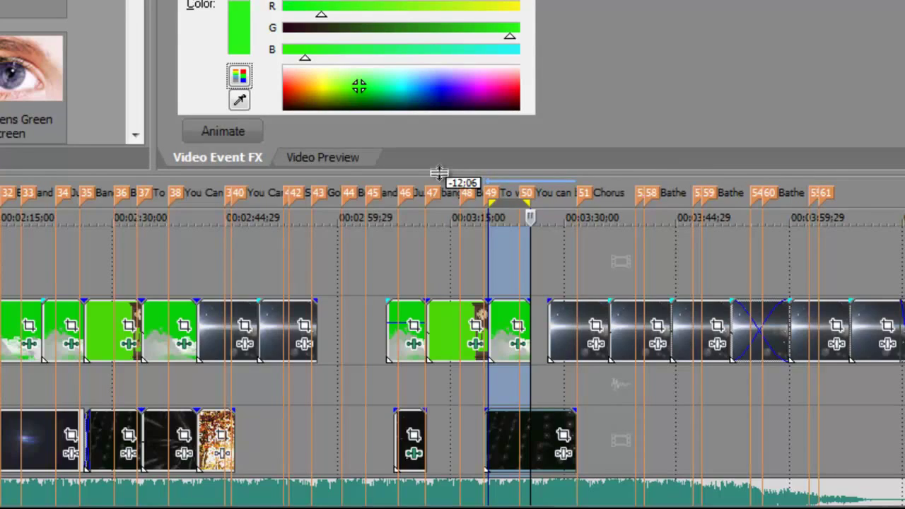
# Step: Enlarge the Video Event FX pane and check the clouds keyed against a dark background
pyautogui.moveTo(440, 172); pyautogui.dragTo(436, 307)
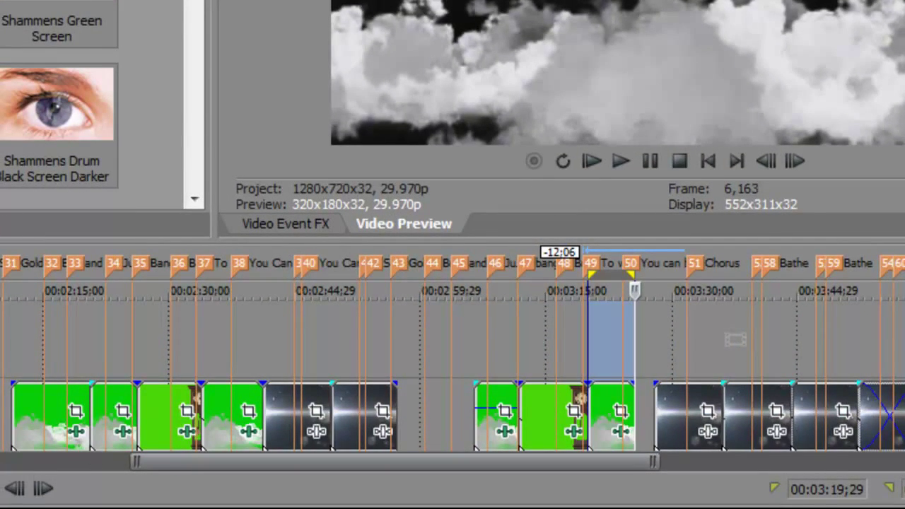
pyautogui.scroll(-1, 812, 403)
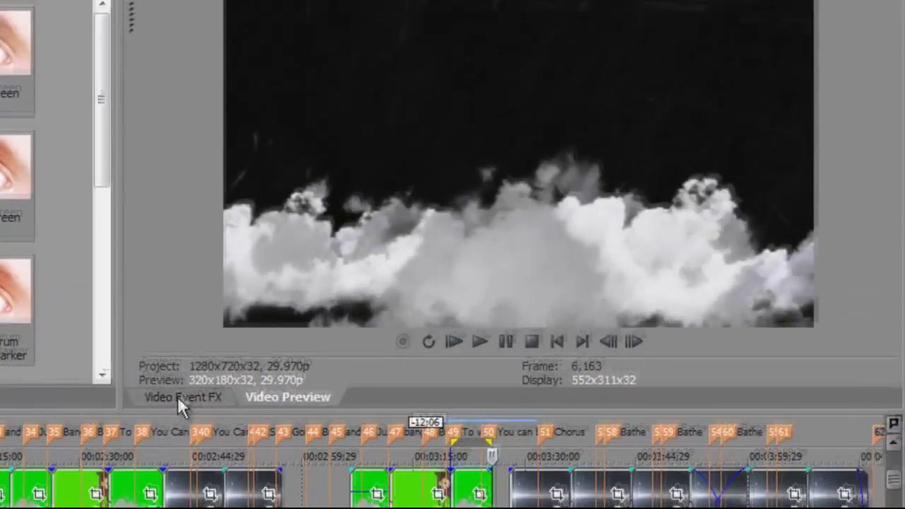
# Step: Show the Chroma Keyer panel with key colour 41/244/24 and thresholds 0.000–1.000
pyautogui.click(178, 396)
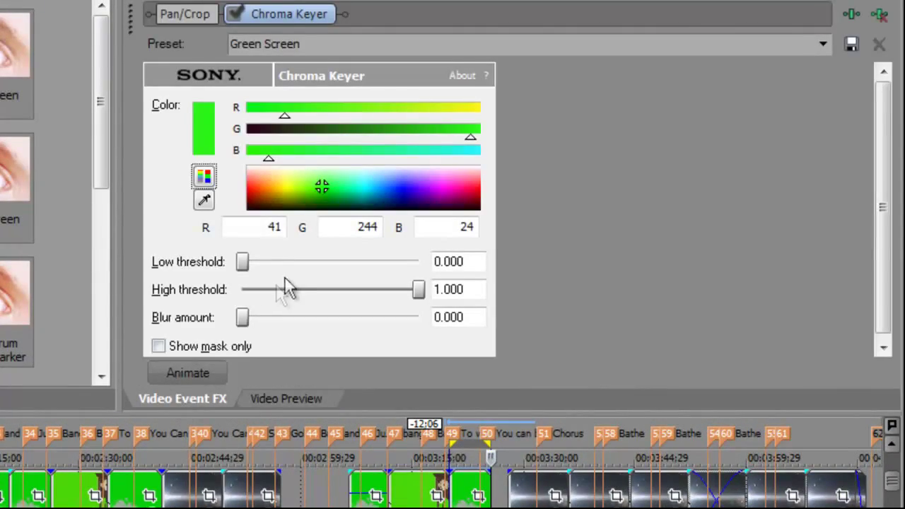